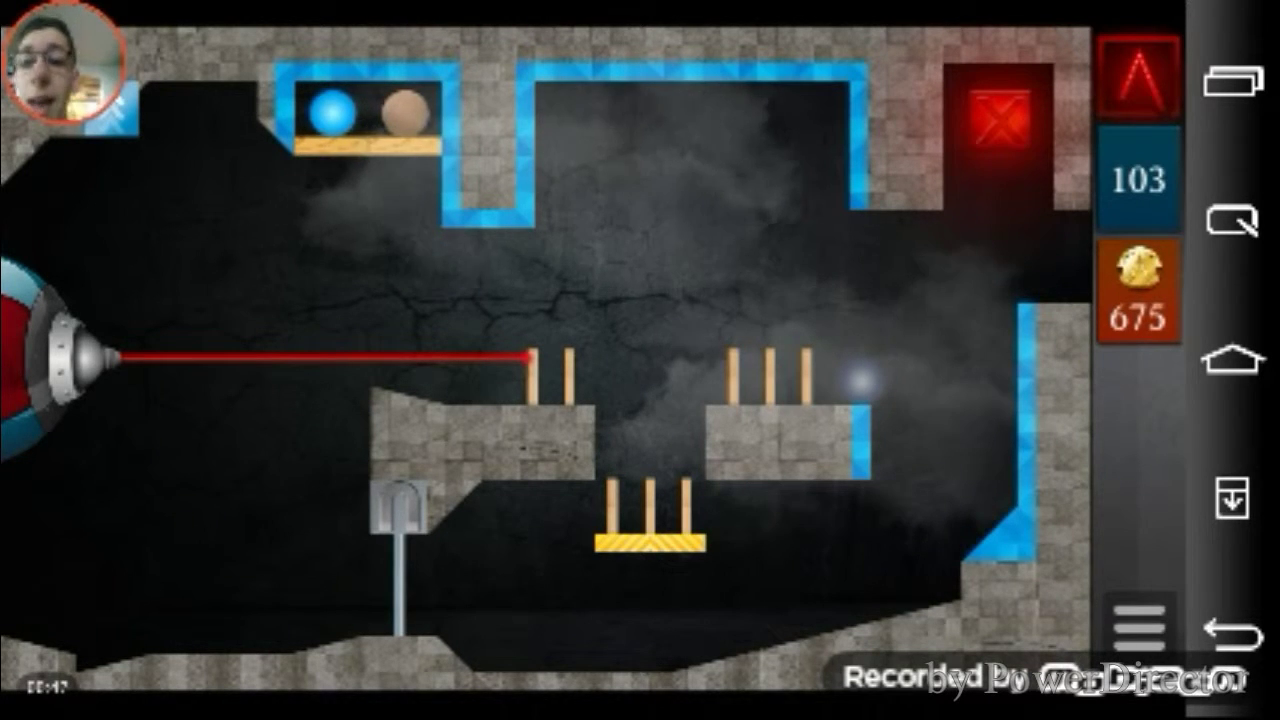
# Aim the laser level to burn the wooden sticks, then swing it up off the top wall
pyautogui.moveTo(60, 355); pyautogui.dragTo(150, 260)
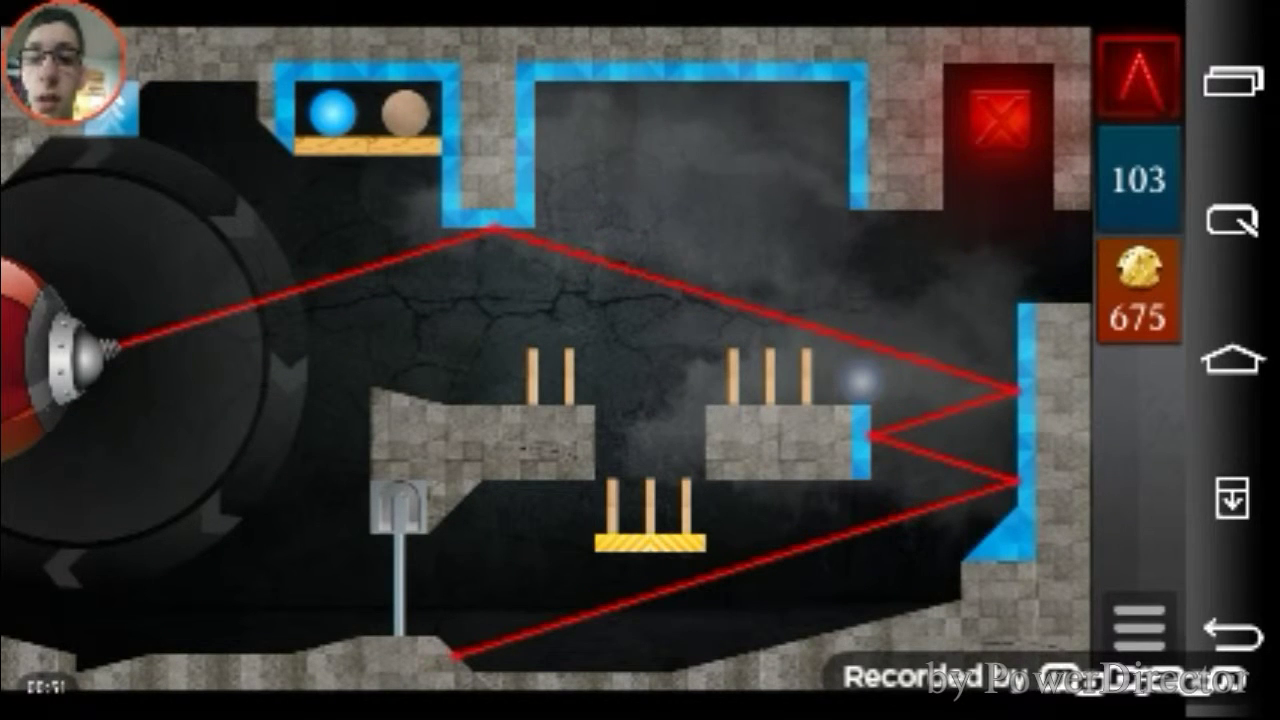
pyautogui.moveTo(150, 270); pyautogui.dragTo(160, 215)
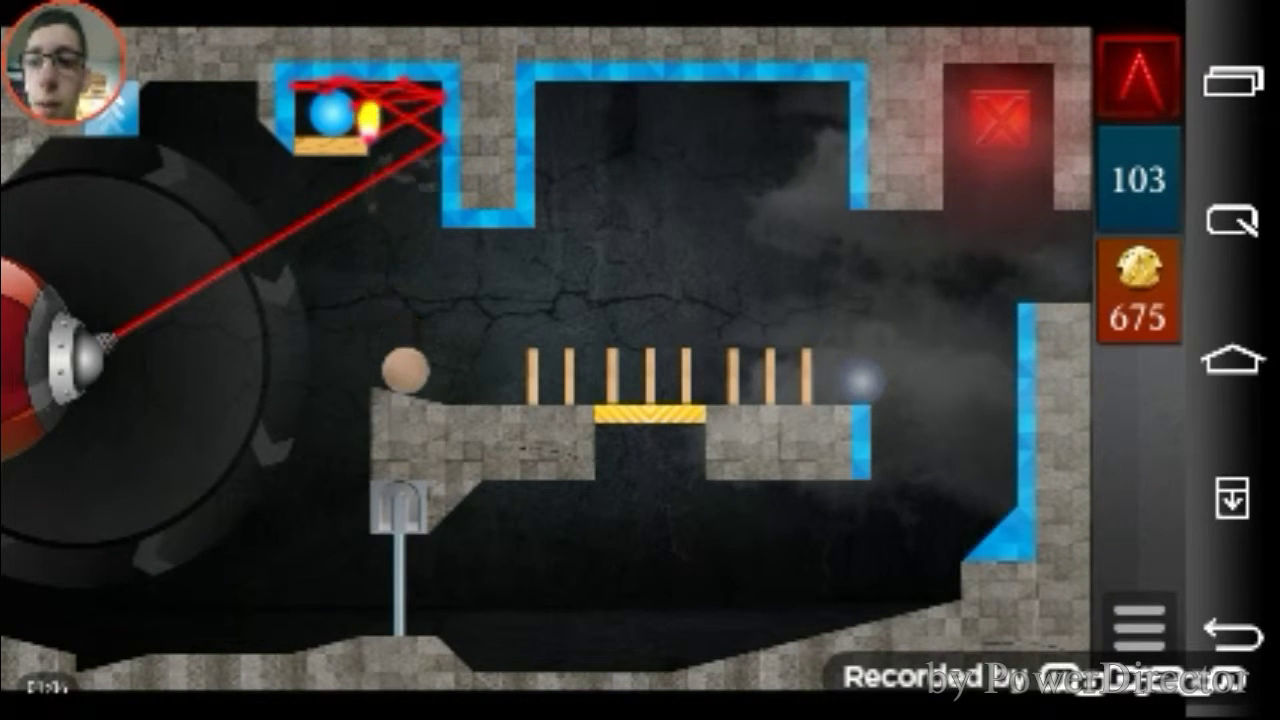
pyautogui.click(377, 410)
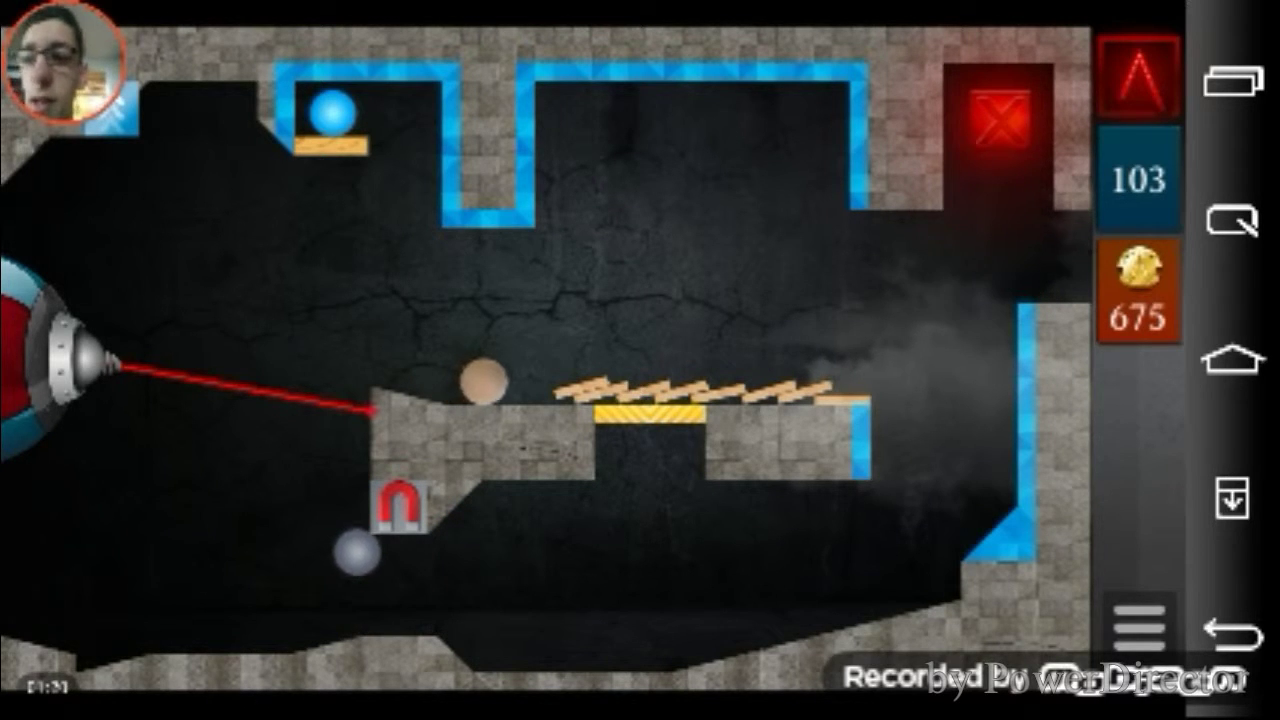
pyautogui.moveTo(90, 360)
pyautogui.mouseDown()
pyautogui.moveTo(110, 240)
pyautogui.moveTo(180, 300)
pyautogui.mouseUp()
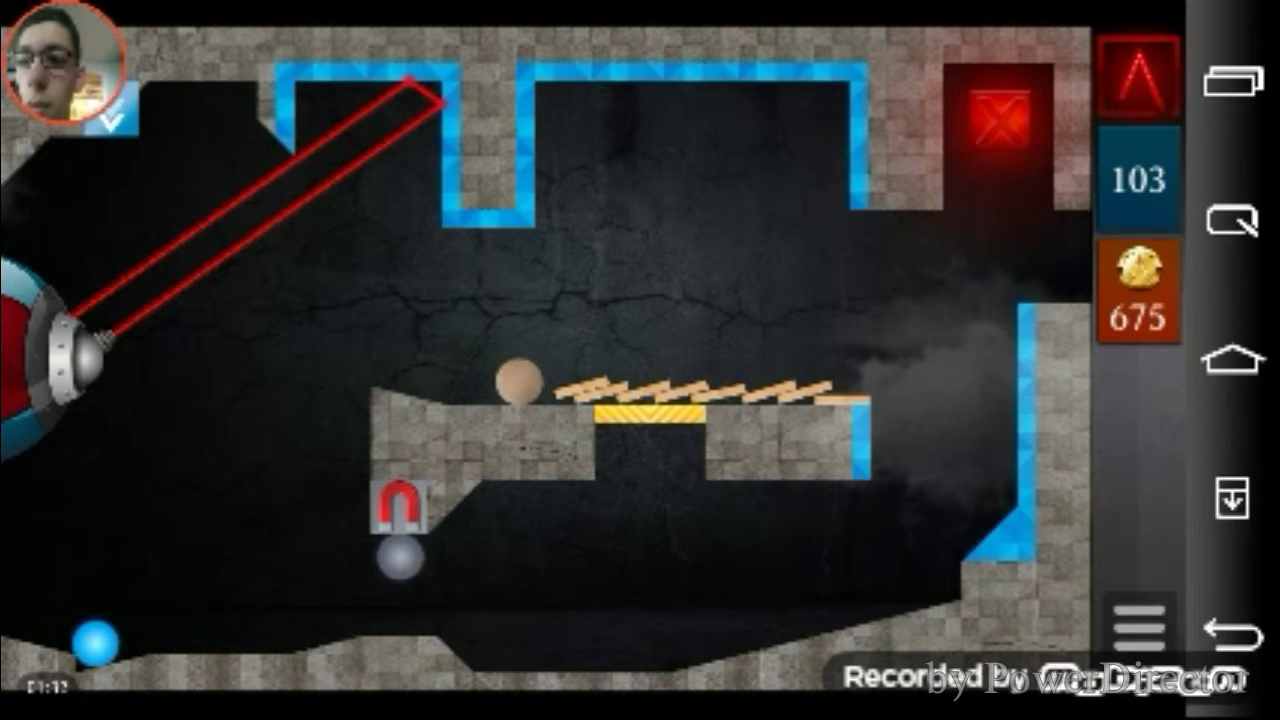
# Swing the laser upward and rotate it until the reflected beam lands on the red target box
pyautogui.moveTo(60, 340); pyautogui.dragTo(200, 300)
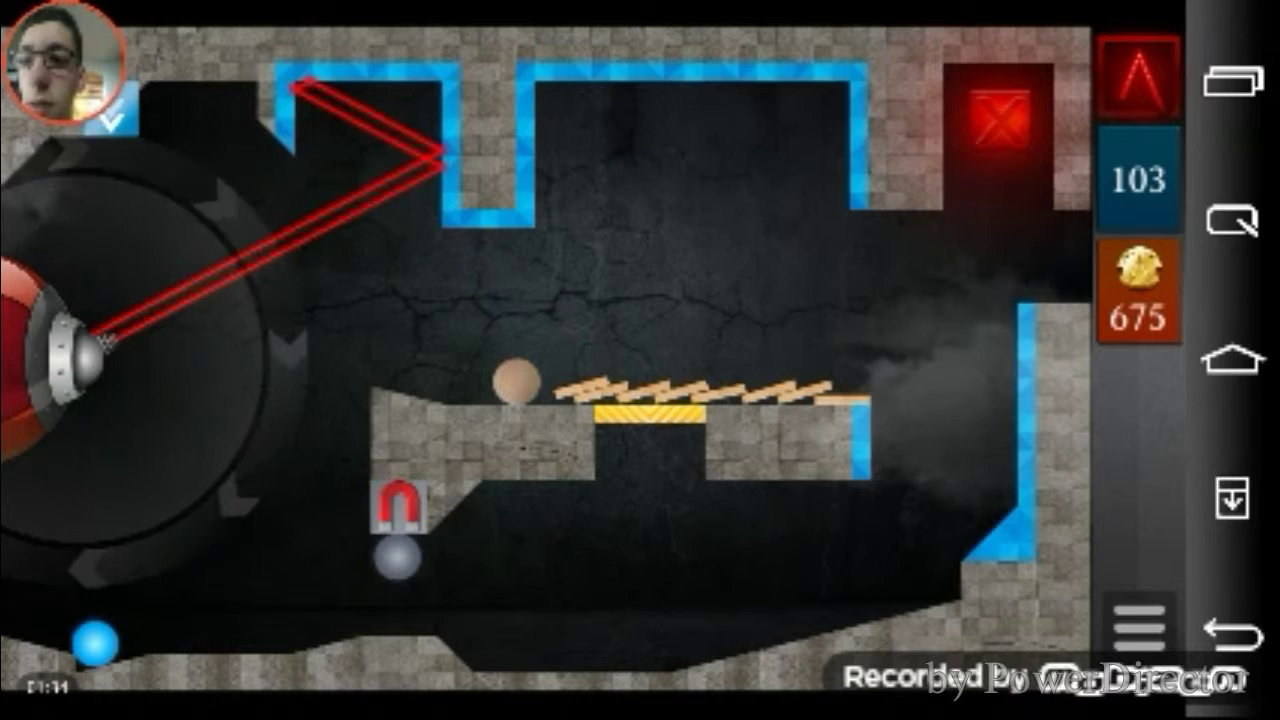
pyautogui.moveTo(196, 530); pyautogui.dragTo(150, 556)
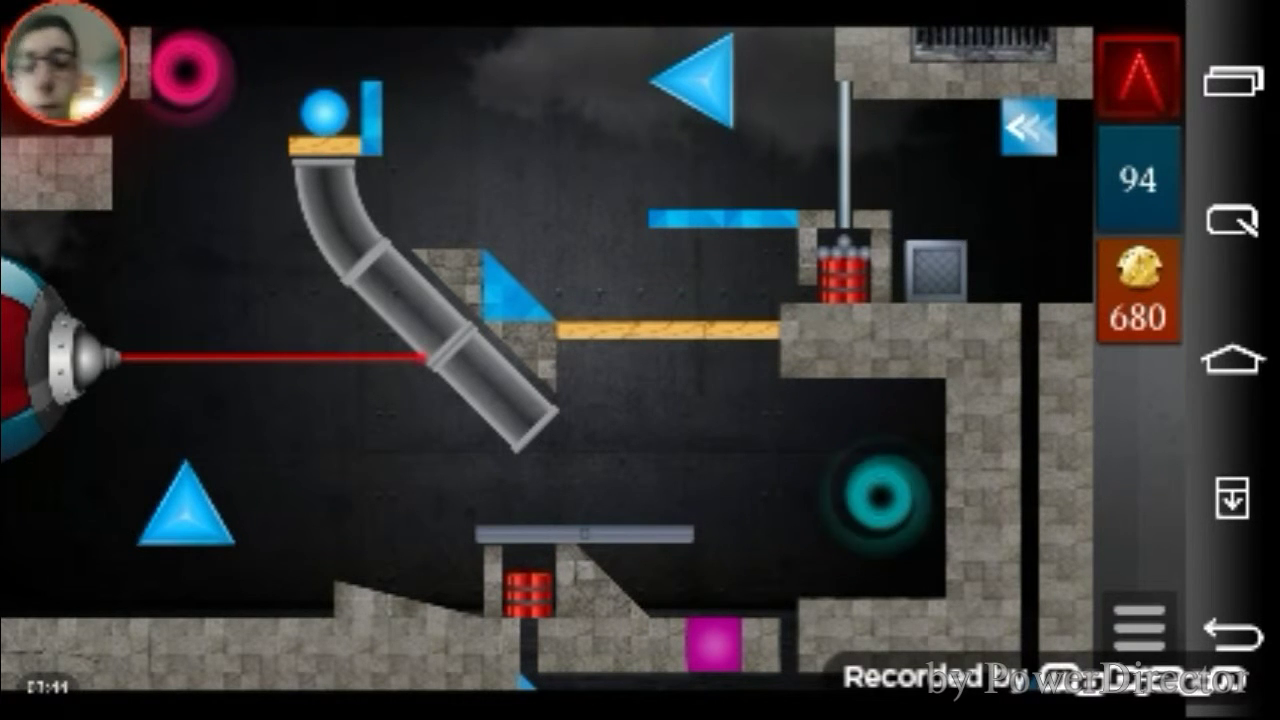
# Rotate the bottom-left triangle and re-aim the cannon down-right so the beam bends across the level
pyautogui.moveTo(60, 354)
pyautogui.mouseDown()
pyautogui.moveTo(180, 420)
pyautogui.moveTo(185, 480)
pyautogui.mouseUp()
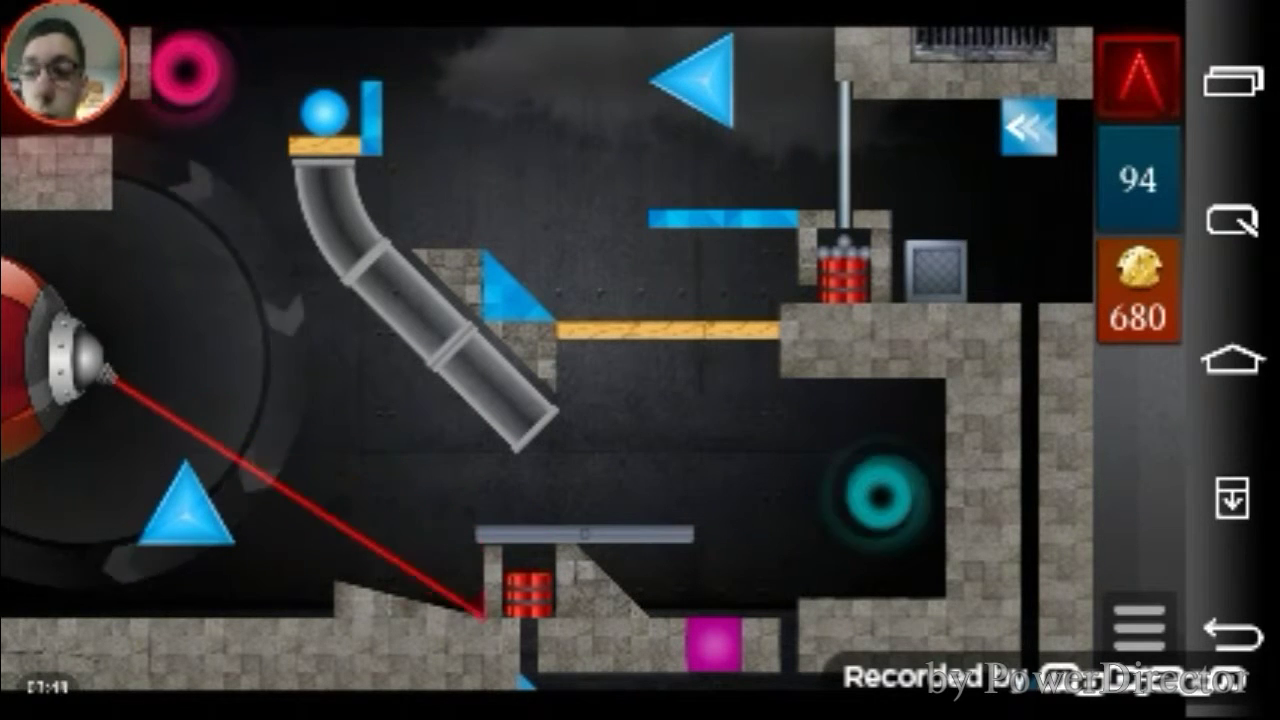
pyautogui.click(185, 505)
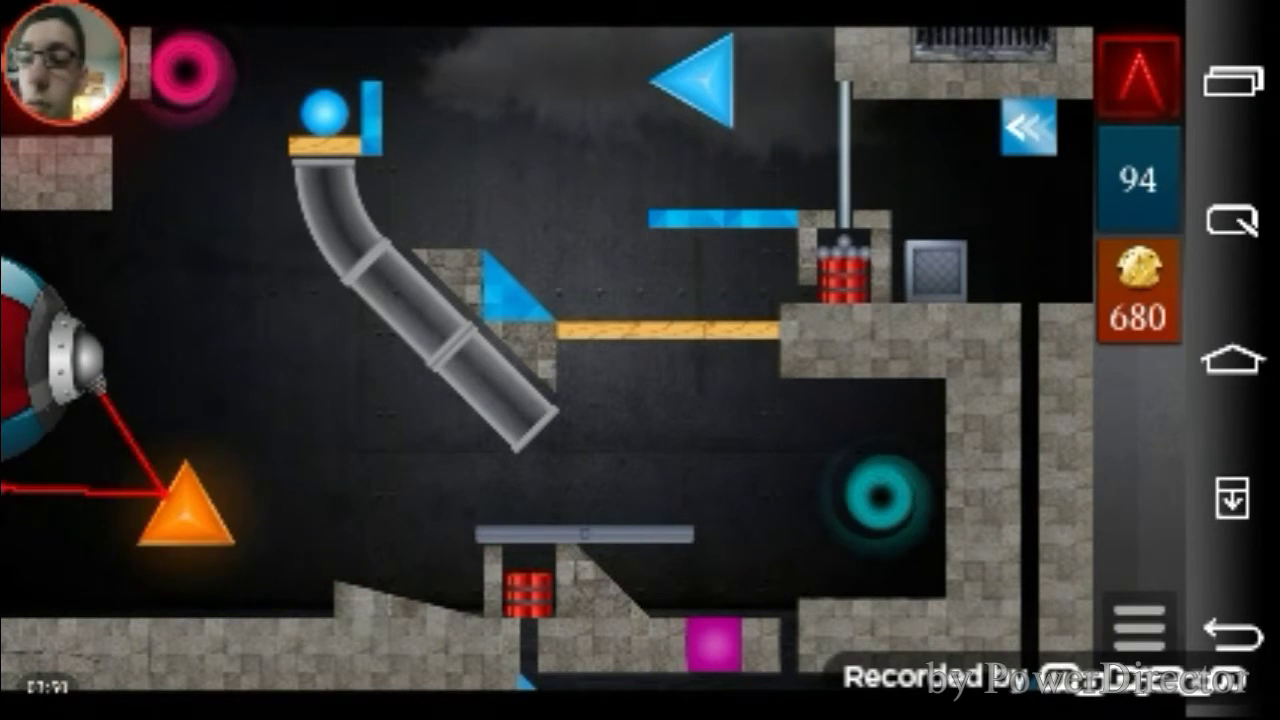
pyautogui.moveTo(240, 310); pyautogui.dragTo(330, 400)
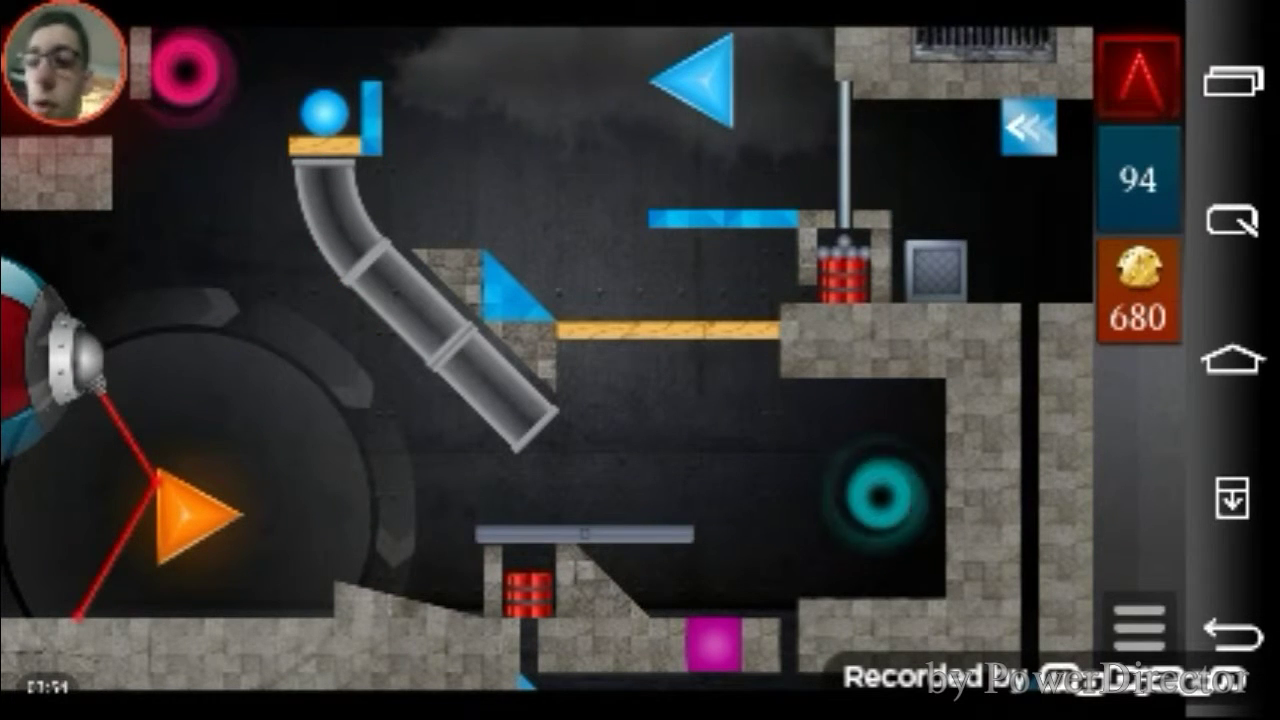
pyautogui.click(600, 430)
pyautogui.click(50, 360)
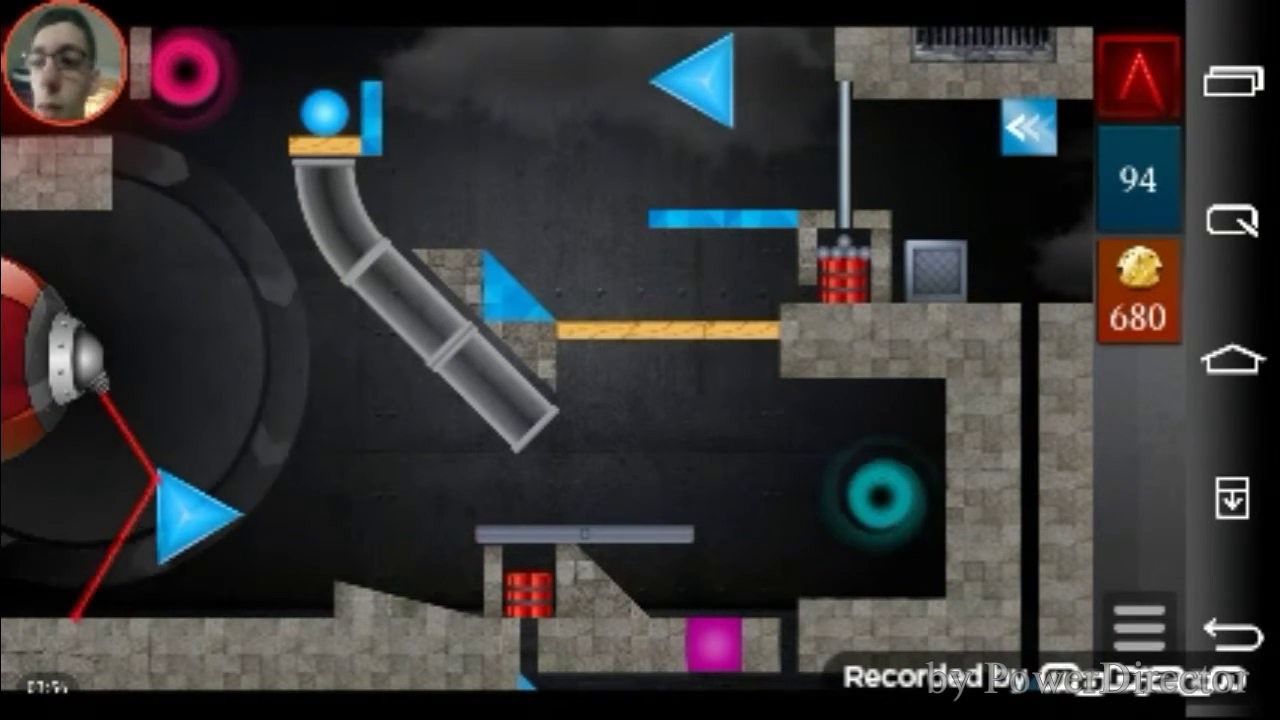
pyautogui.moveTo(150, 470)
pyautogui.mouseDown()
pyautogui.moveTo(300, 540)
pyautogui.moveTo(260, 60)
pyautogui.moveTo(480, 420)
pyautogui.moveTo(560, 480)
pyautogui.moveTo(515, 455)
pyautogui.moveTo(560, 470)
pyautogui.mouseUp()
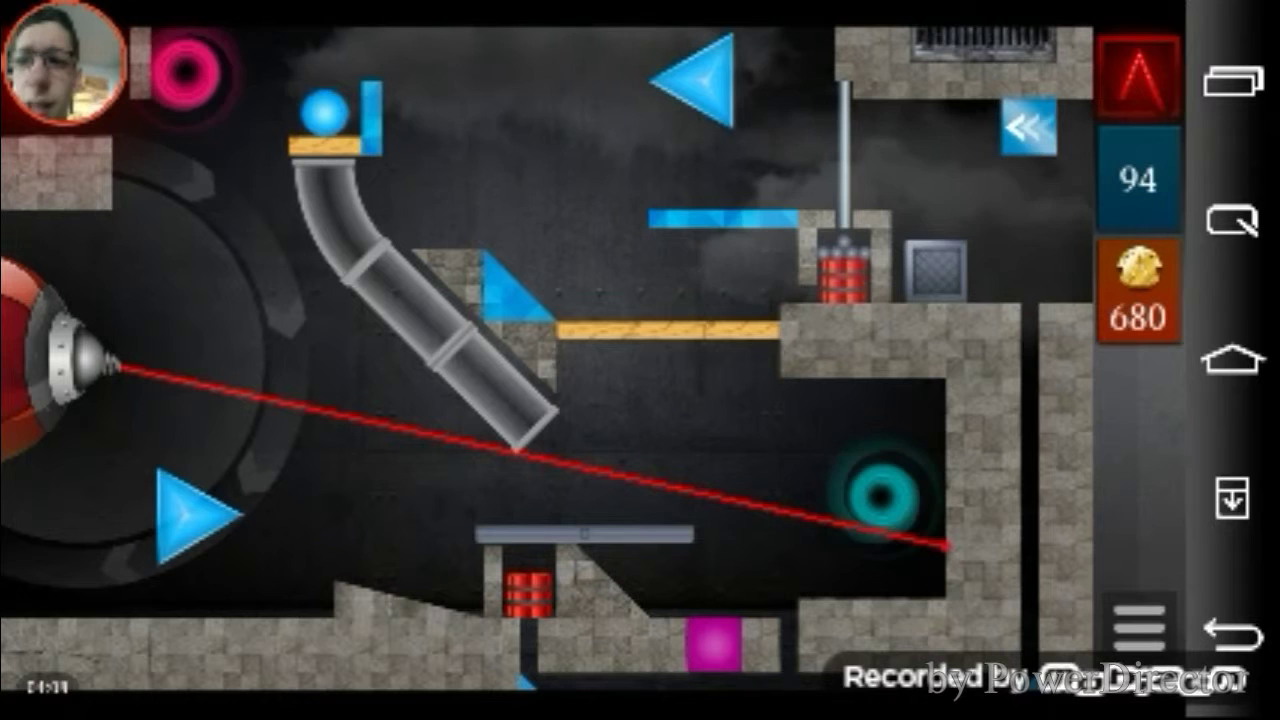
# Angle the bottom-left triangle into the teal portal and turn the top triangle to reflect down-left
pyautogui.moveTo(560, 470); pyautogui.dragTo(200, 470)
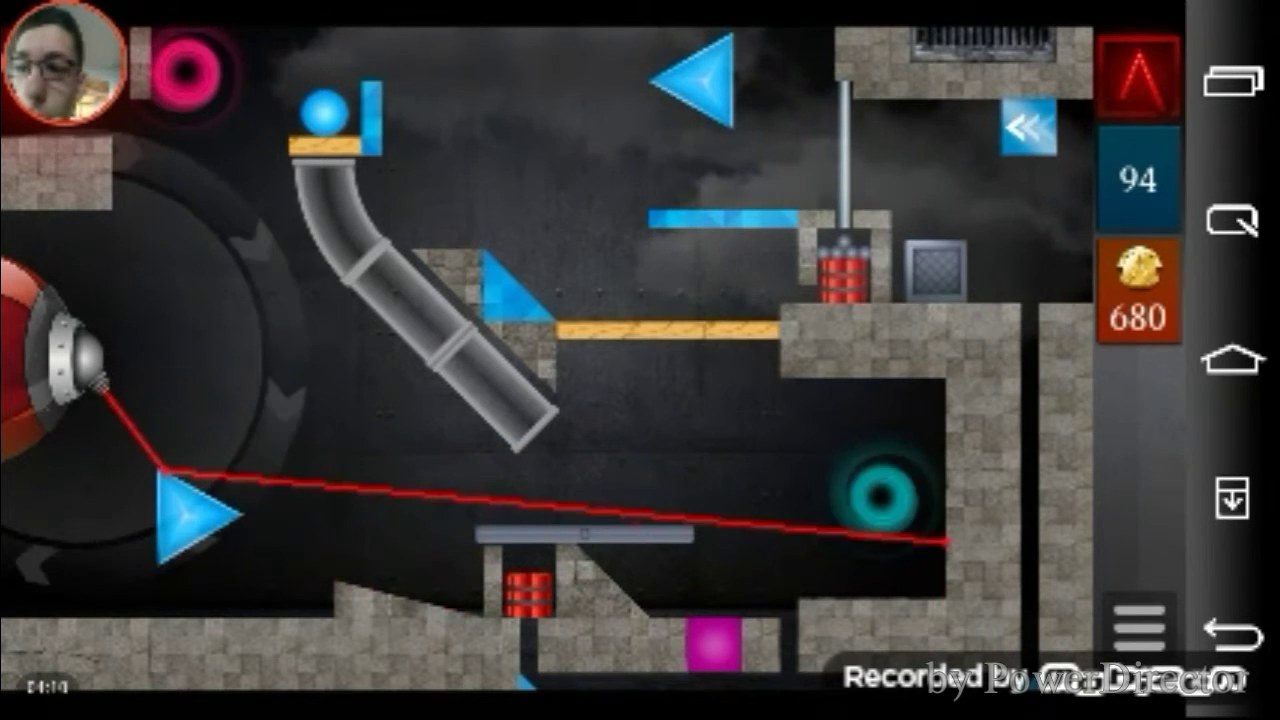
pyautogui.moveTo(110, 400); pyautogui.dragTo(110, 410)
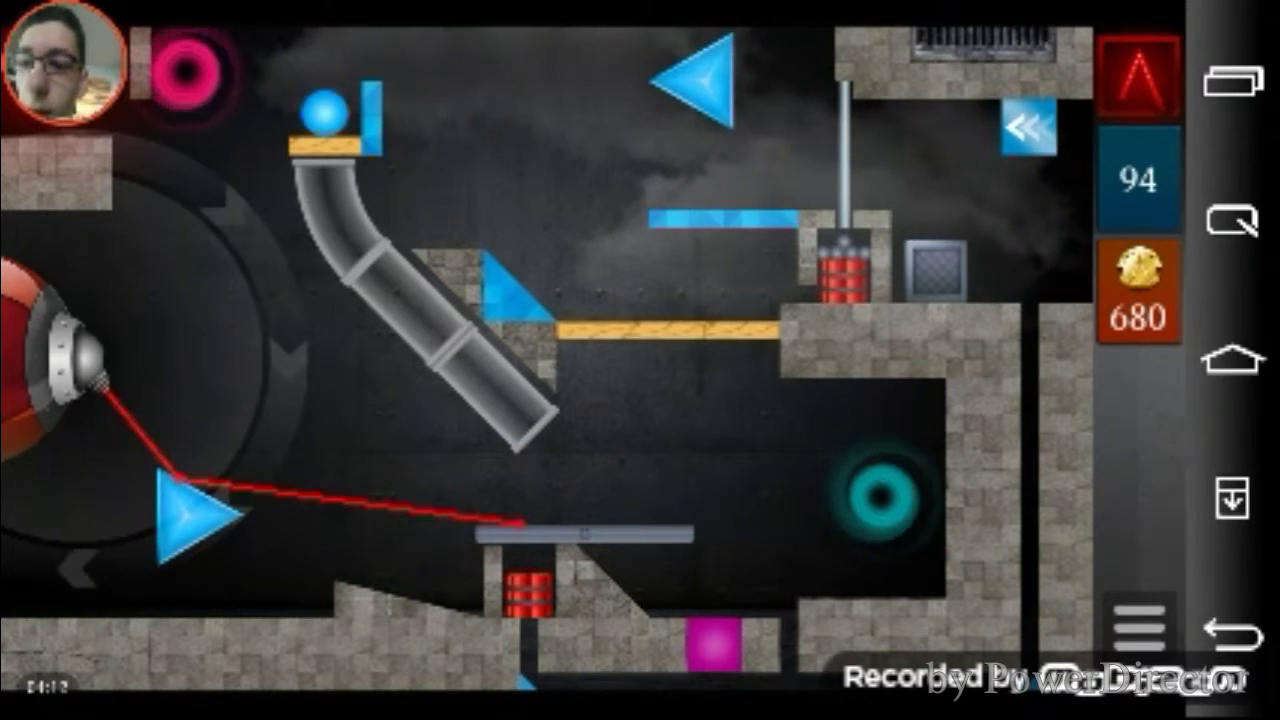
pyautogui.click(190, 510)
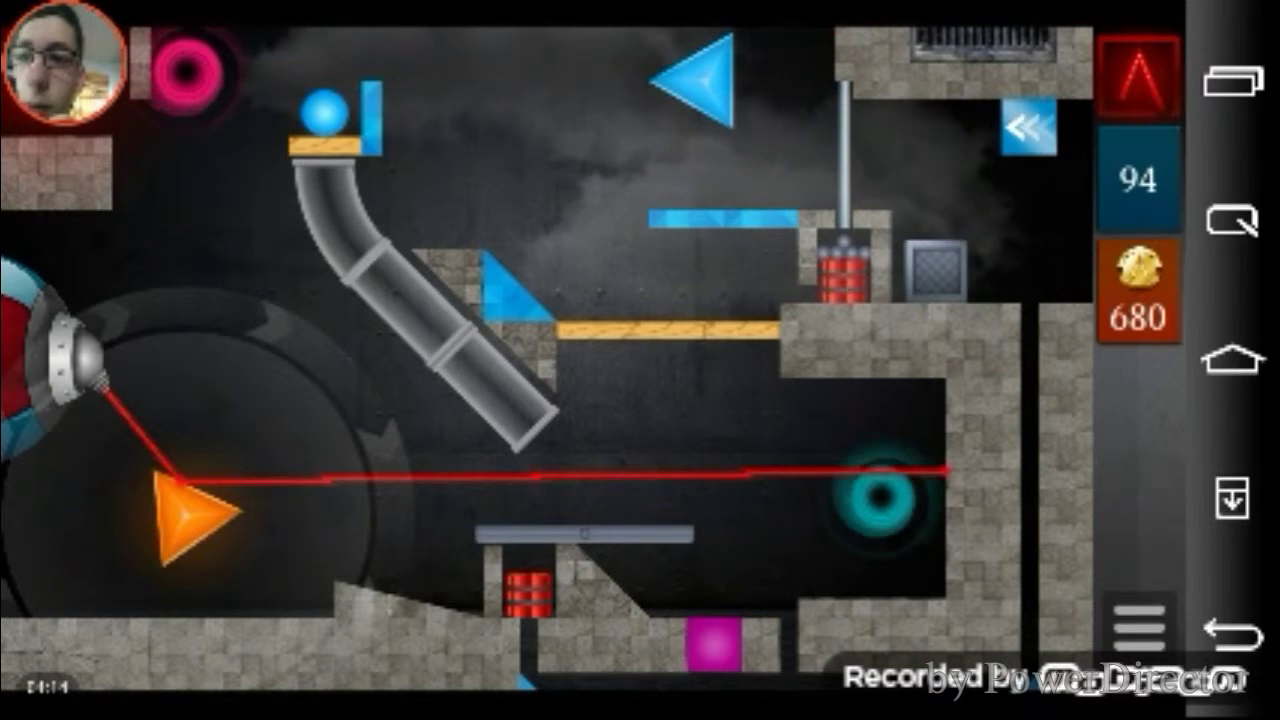
pyautogui.moveTo(195, 505); pyautogui.dragTo(195, 515)
pyautogui.click(700, 75)
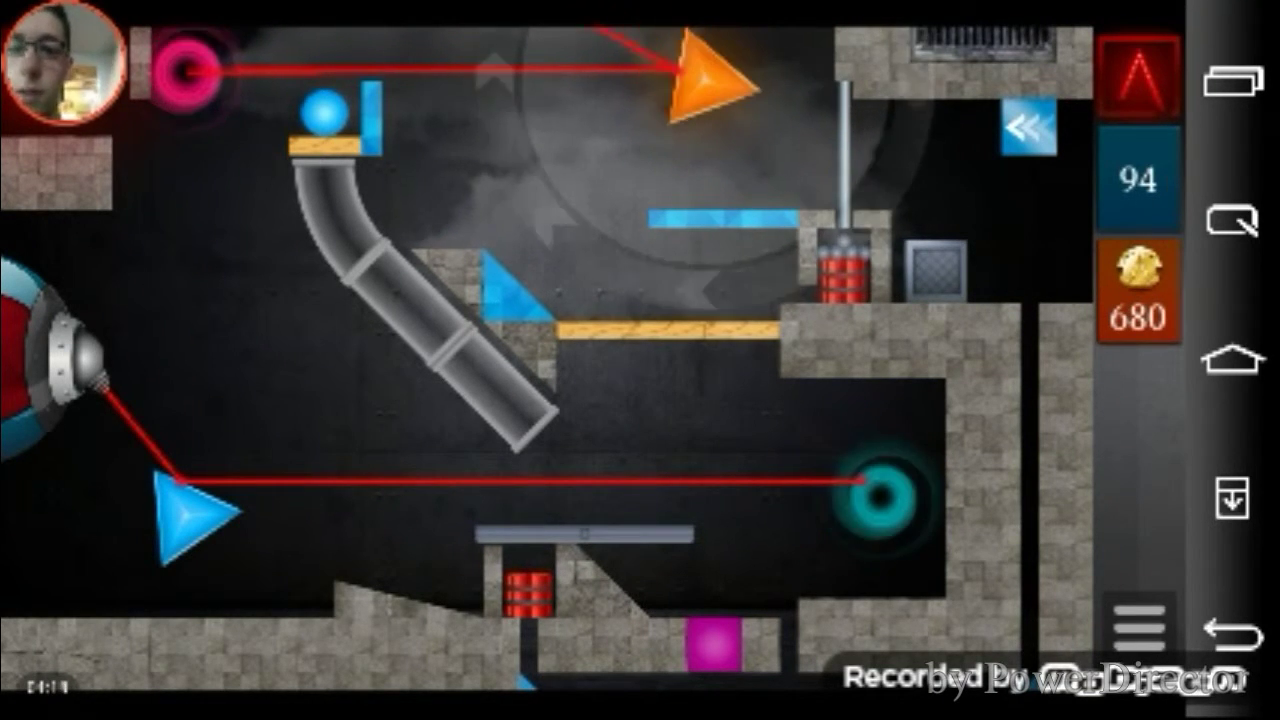
pyautogui.moveTo(705, 120)
pyautogui.mouseDown()
pyautogui.moveTo(740, 95)
pyautogui.moveTo(700, 130)
pyautogui.mouseUp()
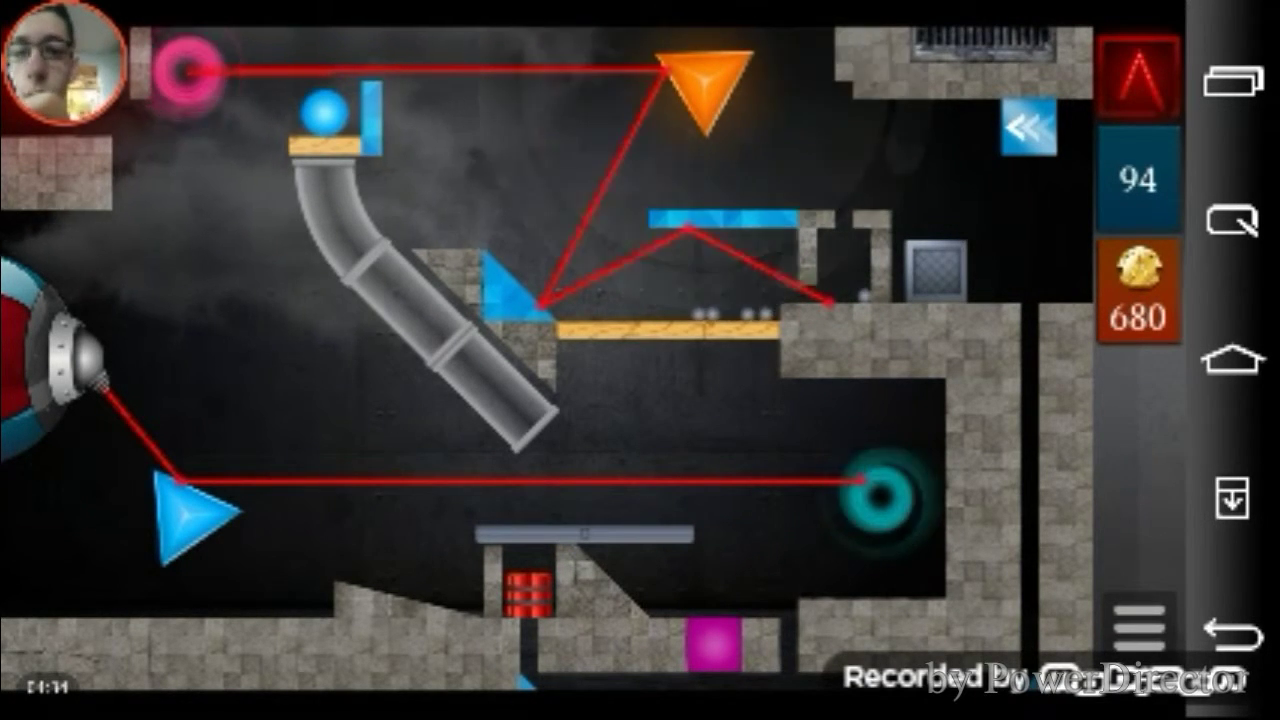
# Re-select the top triangle and adjust its angle so the beam strikes the ledge
pyautogui.click(1028, 127)
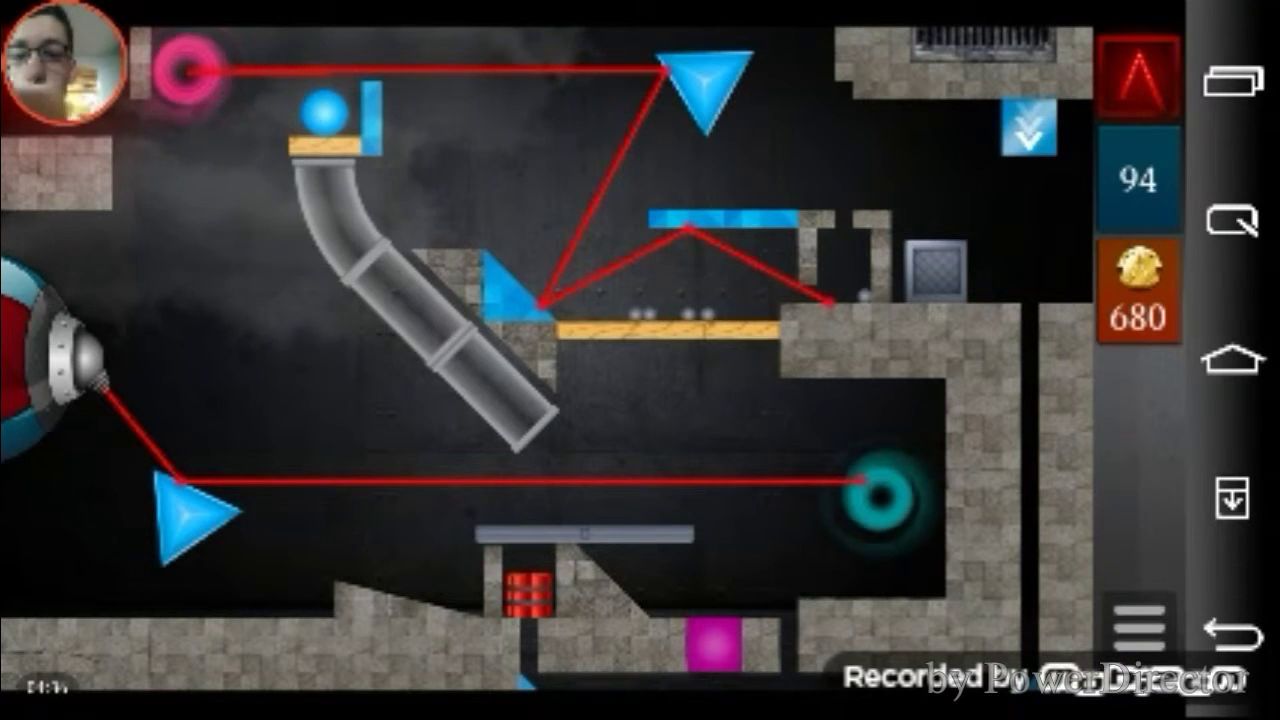
pyautogui.click(705, 85)
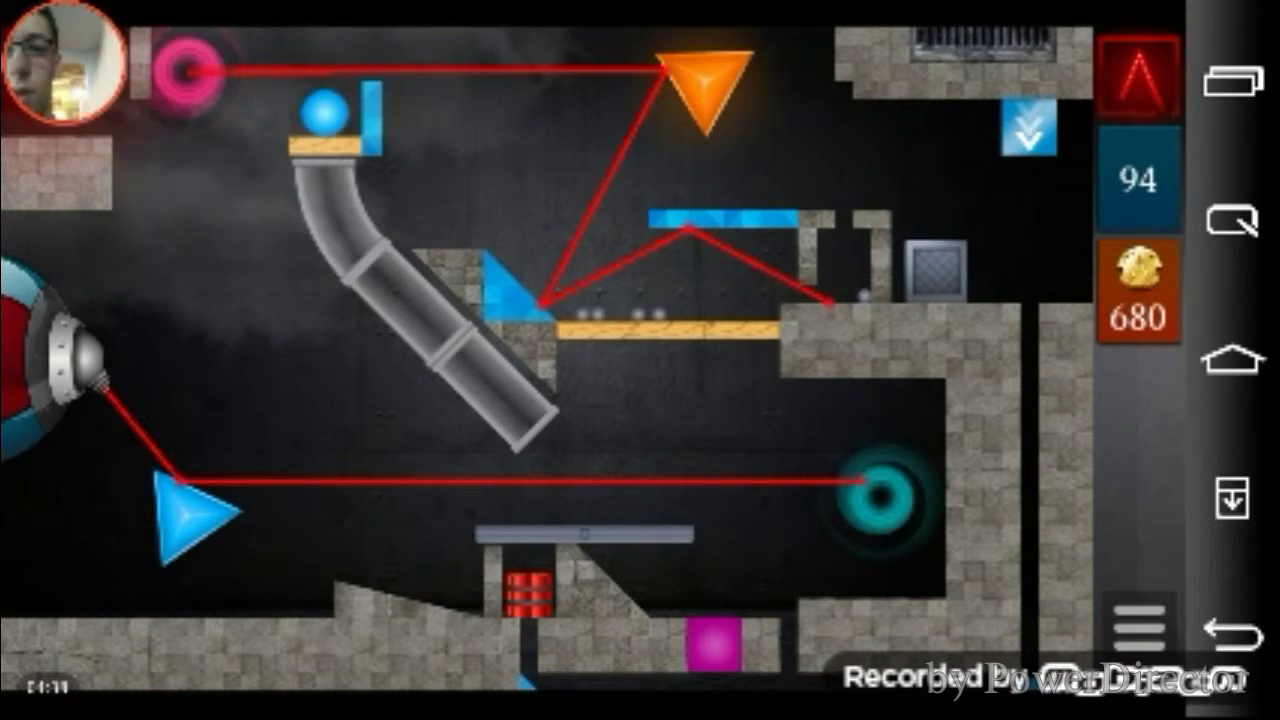
pyautogui.moveTo(840, 140); pyautogui.dragTo(760, 130)
pyautogui.moveTo(600, 190); pyautogui.dragTo(640, 205)
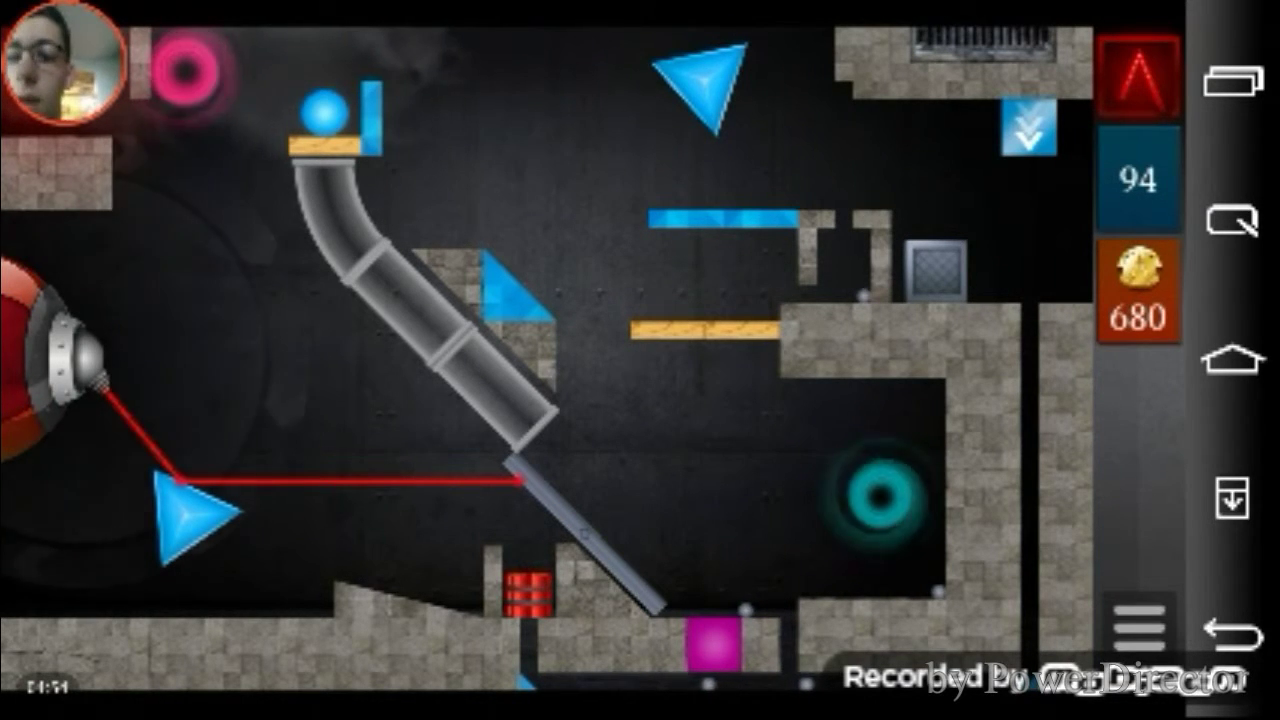
# Sweep the laser cannon up toward the pipe, then back down onto the blue ball
pyautogui.click(50, 350)
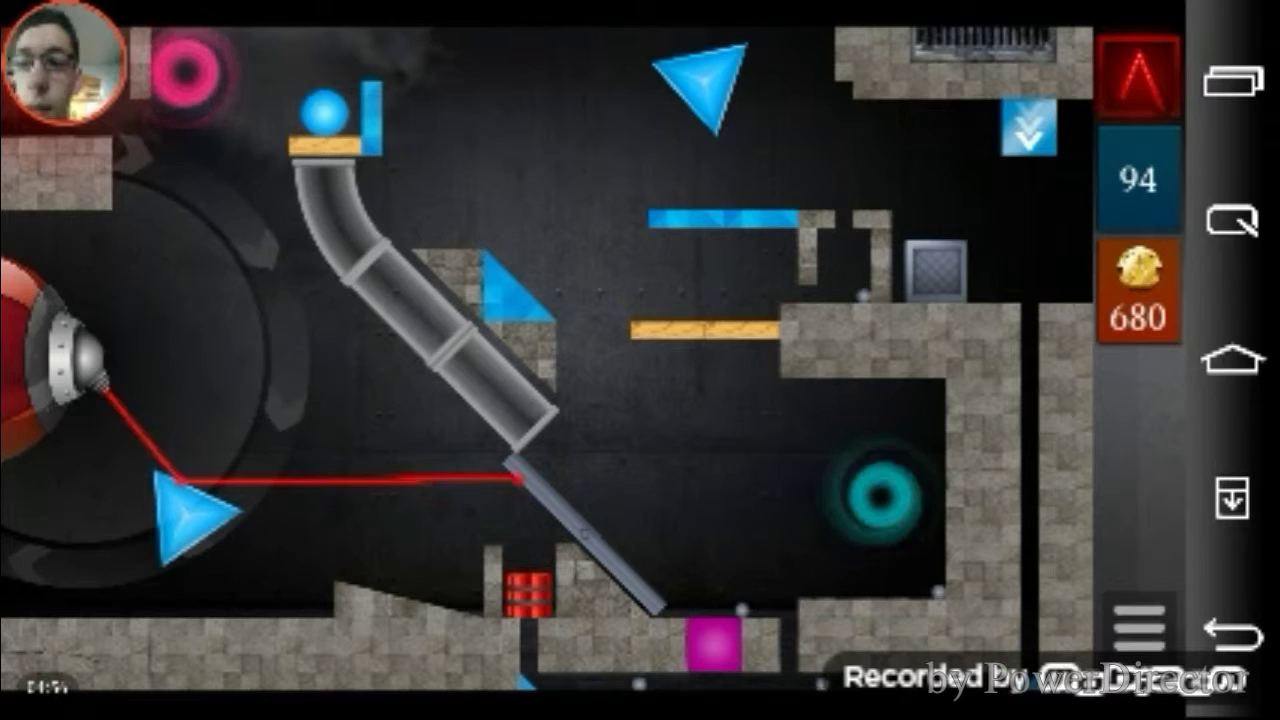
pyautogui.moveTo(190, 470); pyautogui.dragTo(250, 160)
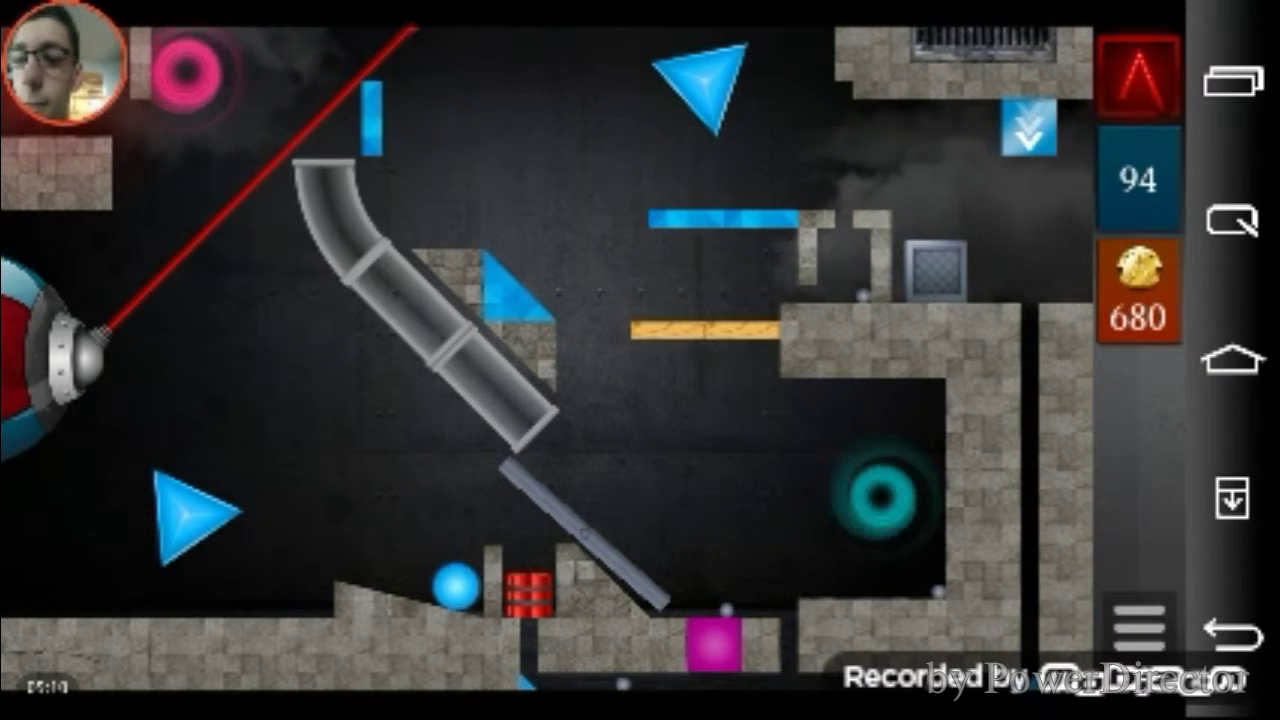
pyautogui.moveTo(200, 250); pyautogui.dragTo(230, 420)
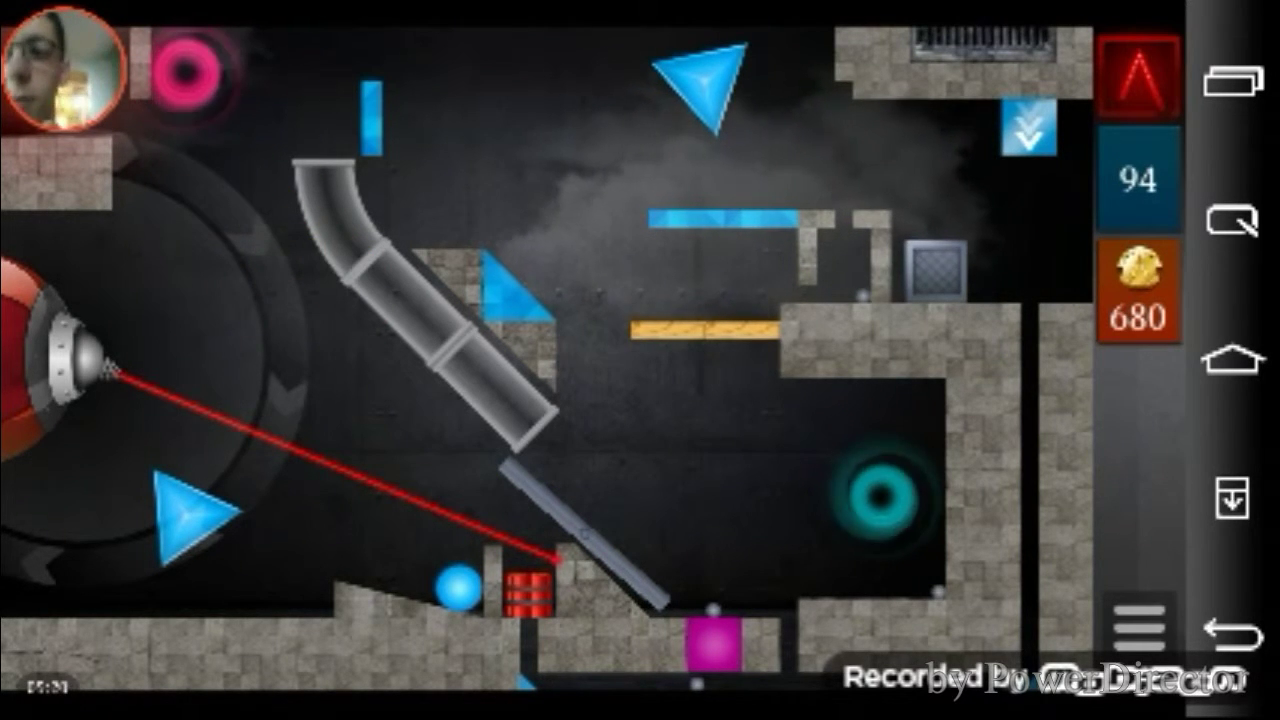
pyautogui.moveTo(240, 430); pyautogui.dragTo(250, 470)
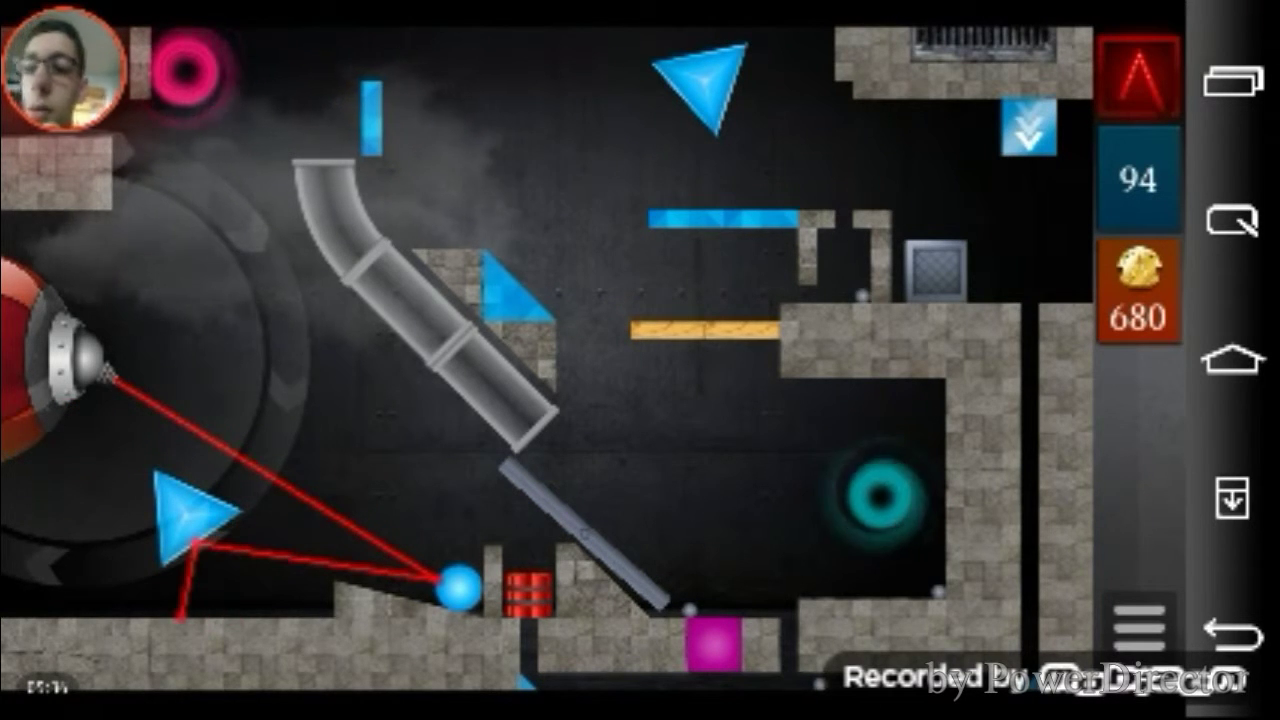
# Turn the bottom-left triangle up-right, then aim the cannon so the ball reflects onto the red target
pyautogui.click(190, 512)
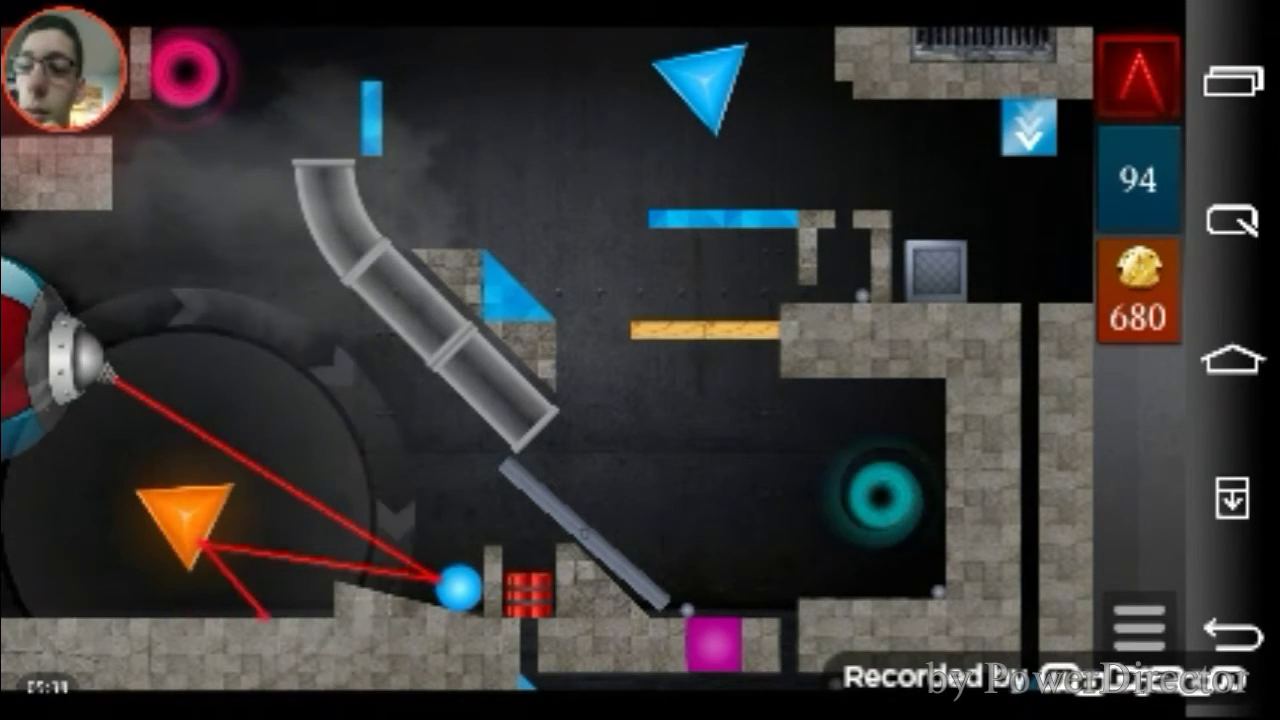
pyautogui.moveTo(350, 400); pyautogui.dragTo(390, 470)
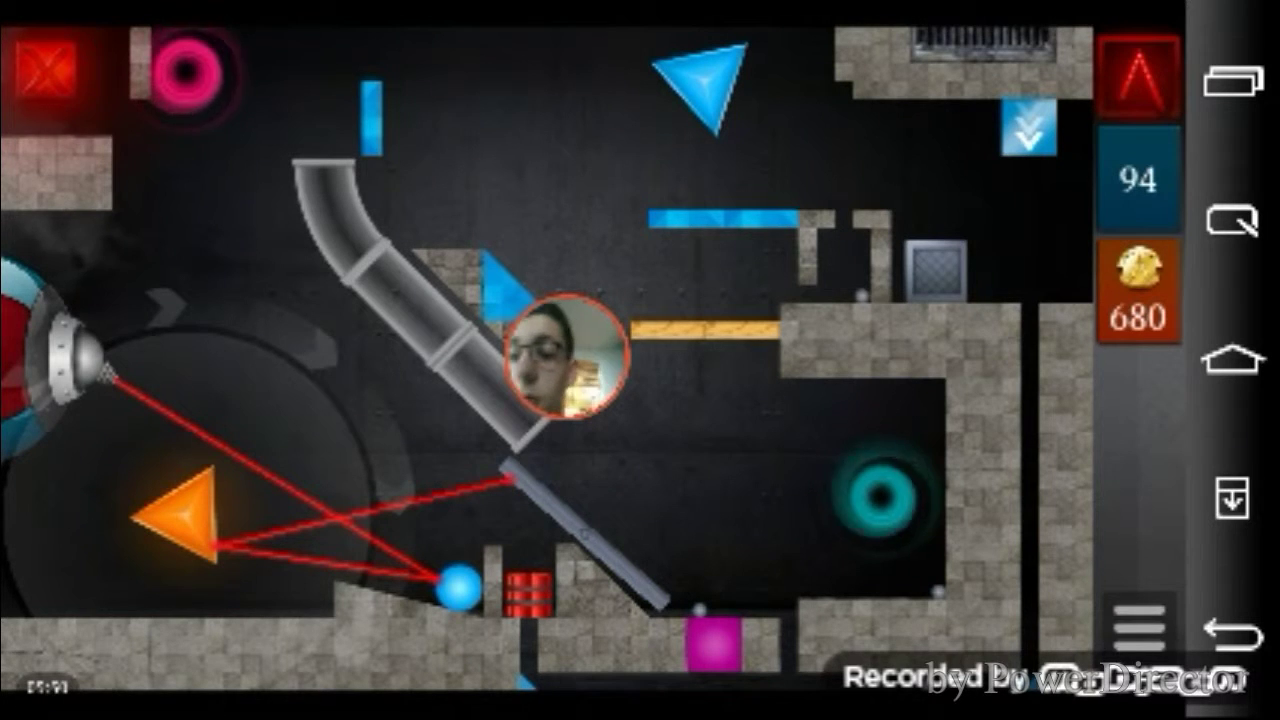
pyautogui.click(180, 515)
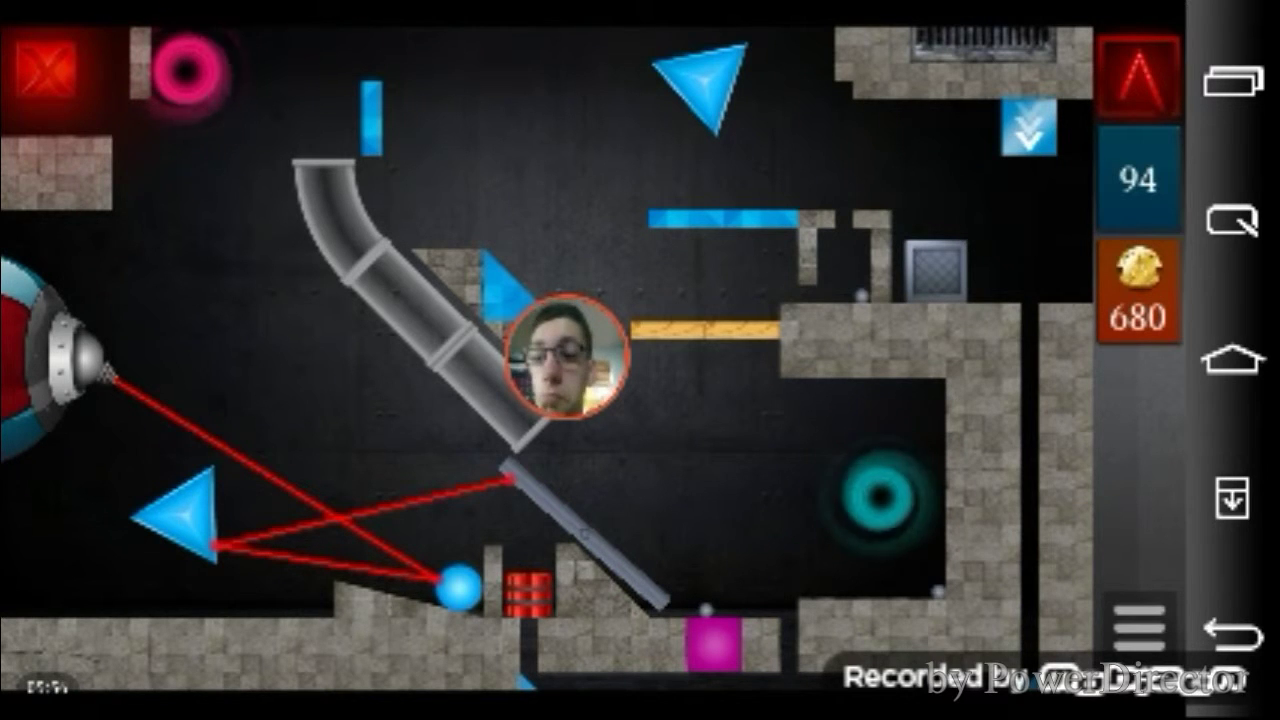
pyautogui.click(60, 360)
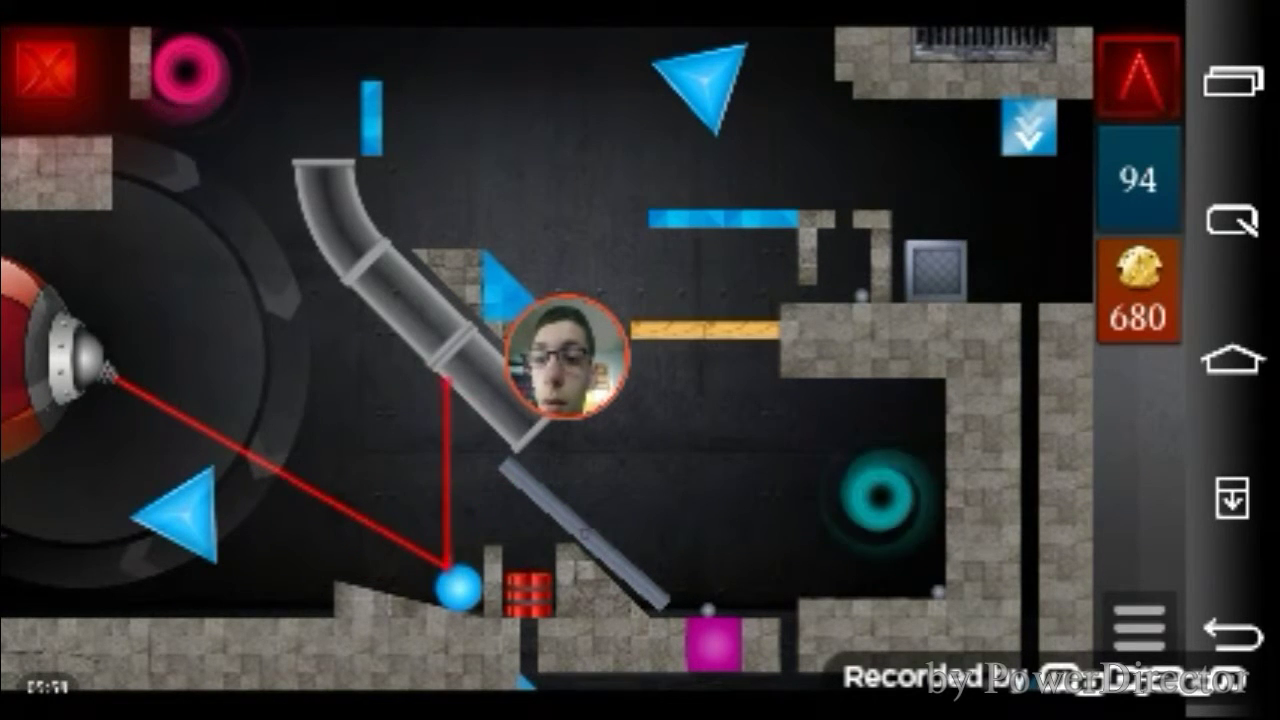
pyautogui.moveTo(458, 588); pyautogui.dragTo(430, 560)
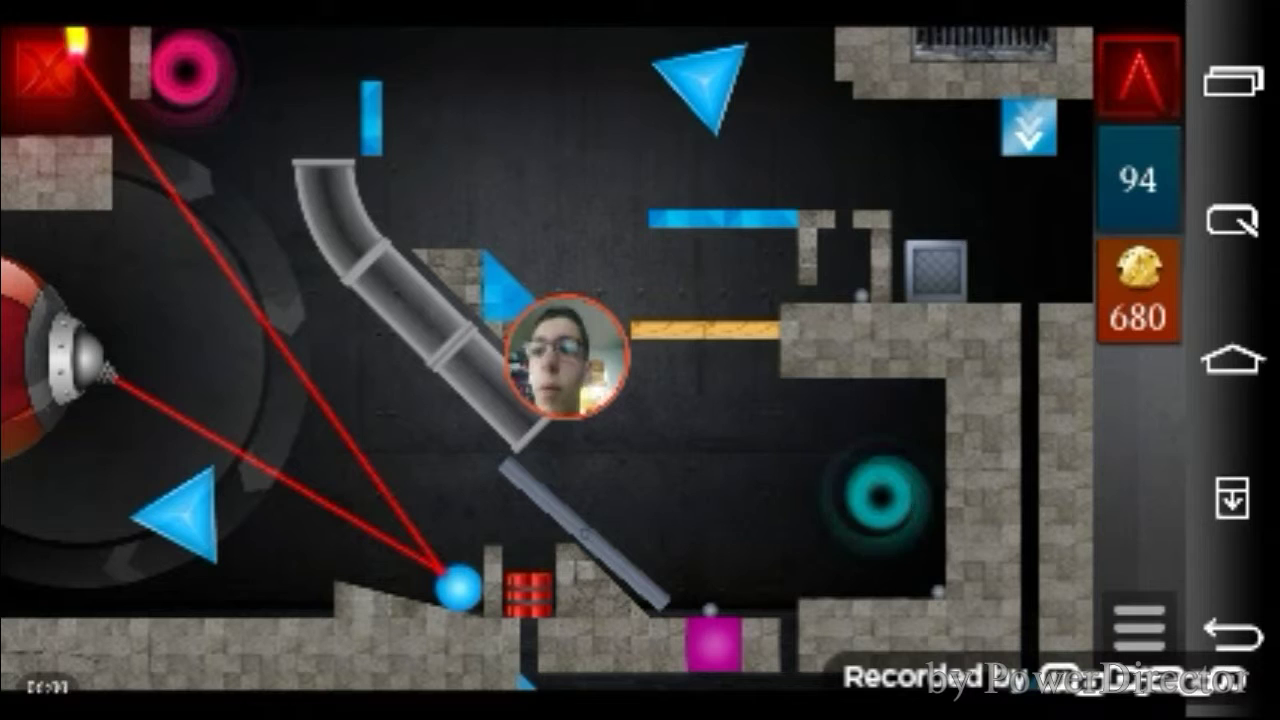